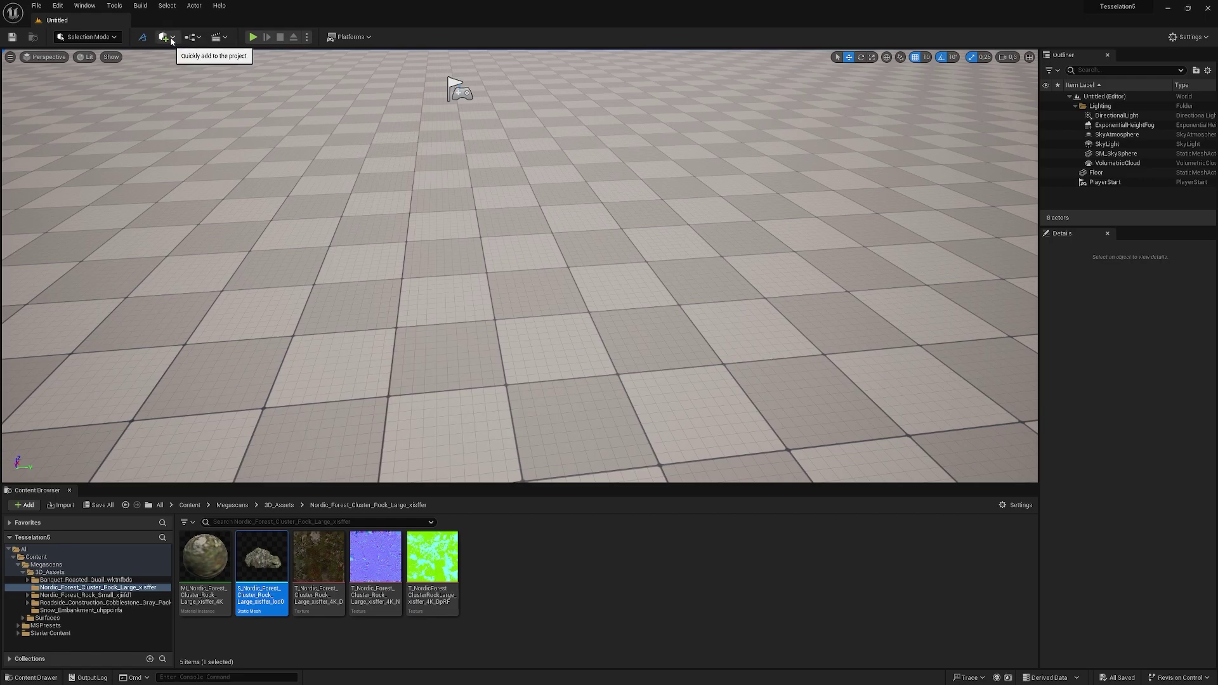
- Open Quixel Bridge from the editor and show the Home library's 3D Assets category with the Rocky Riverbed details closed
left_click(171, 40)
left_click(181, 72)
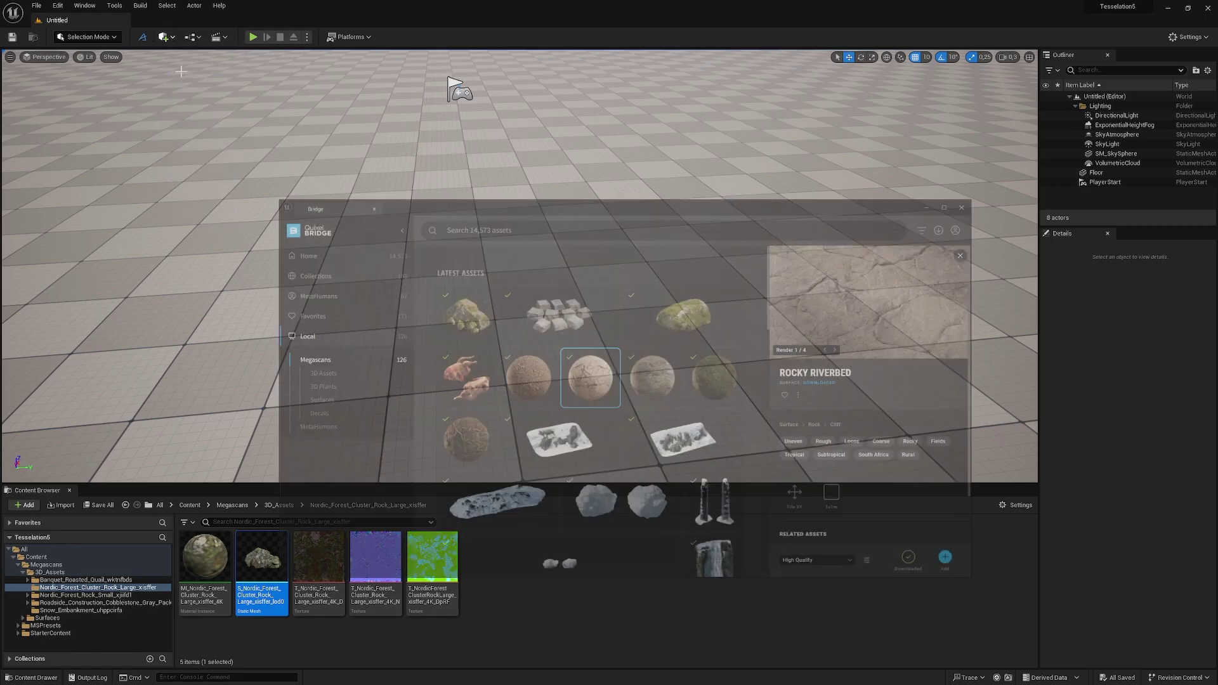
left_click_drag(725, 101, 781, 61)
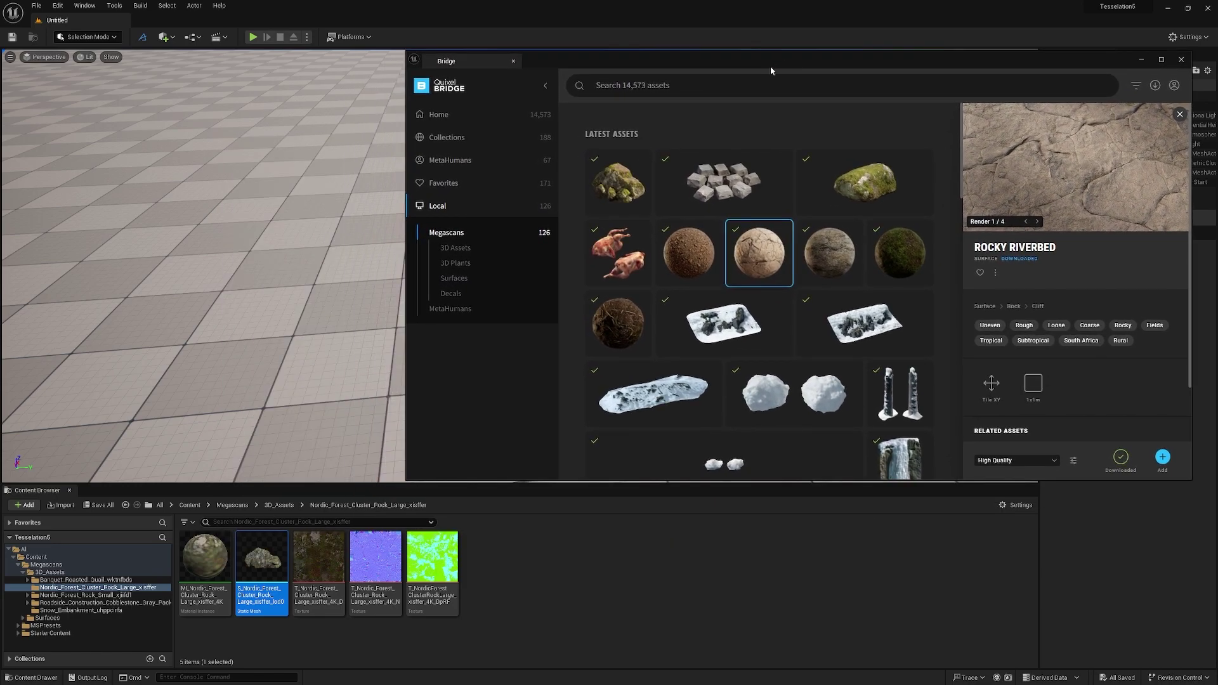
left_click(448, 117)
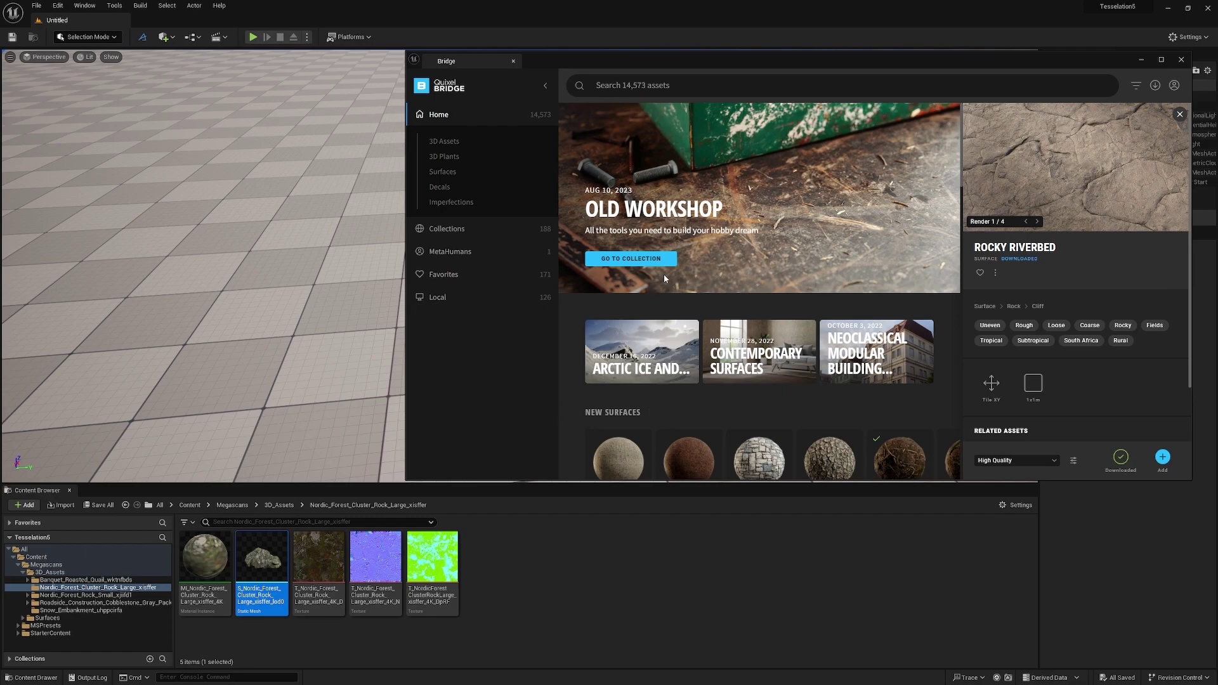
left_click(443, 142)
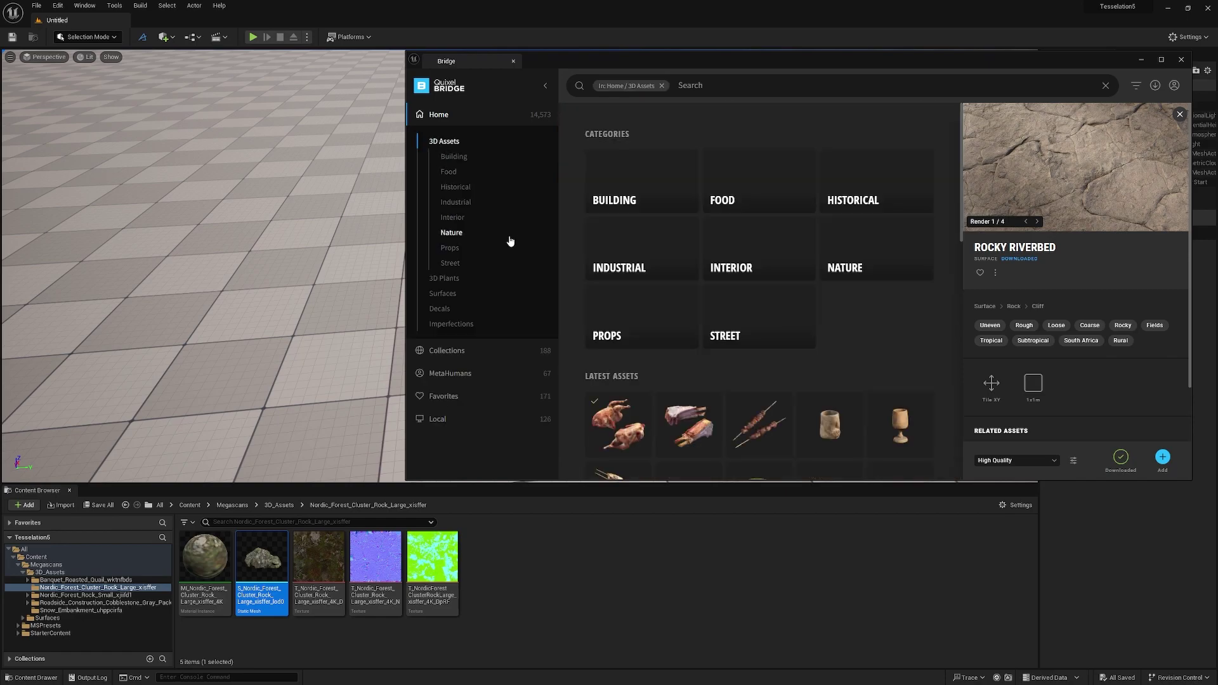
left_click(1178, 116)
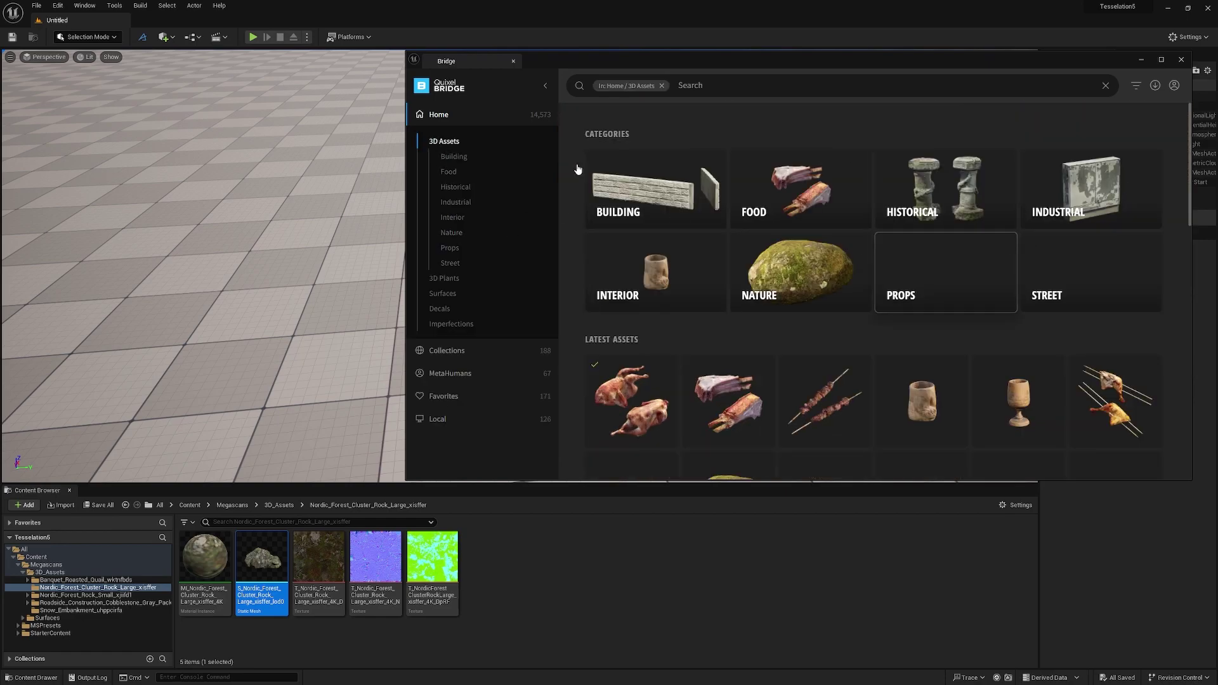
- Place the Driftwood Trunk 3D asset from Bridge into the level and uncover it for inspection
scroll(842, 374, "down", 4)
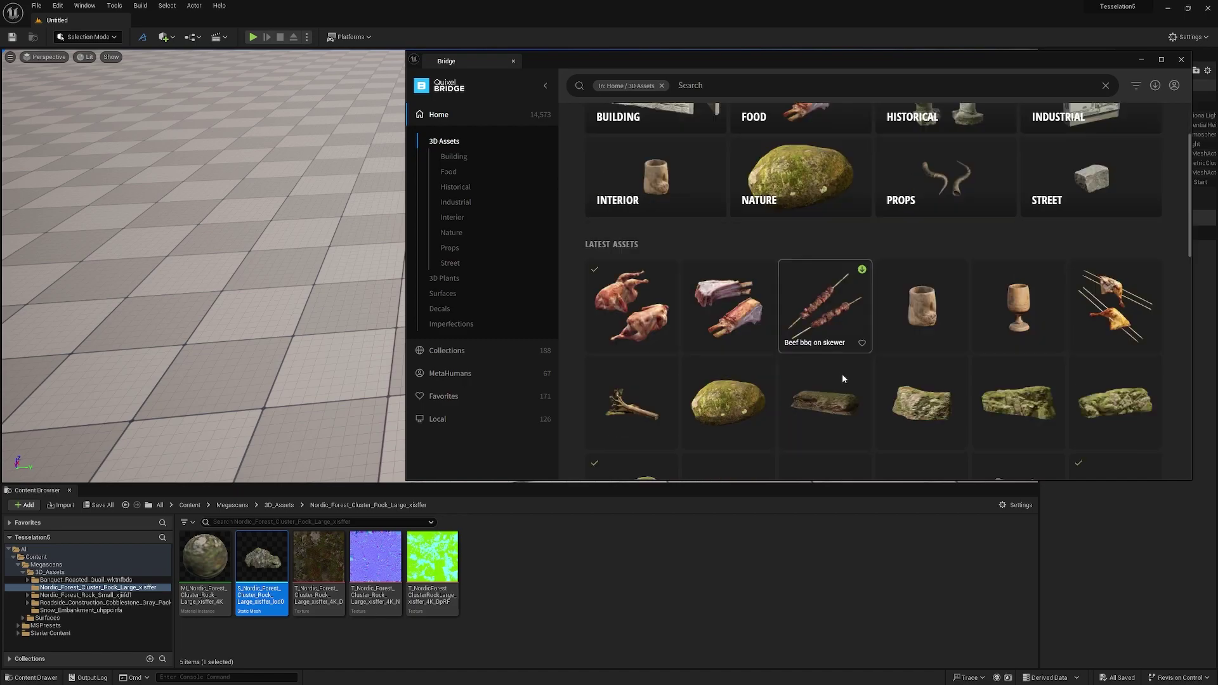
scroll(854, 374, "down", 5)
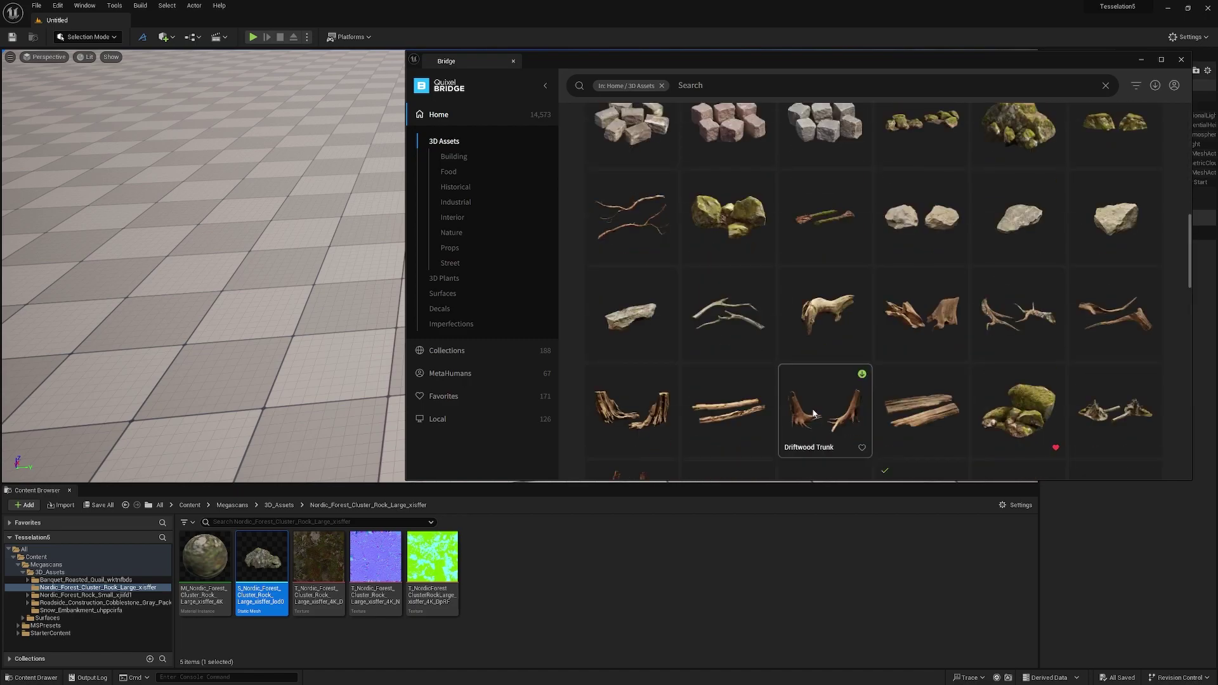
left_click_drag(828, 415, 260, 306)
key("f")
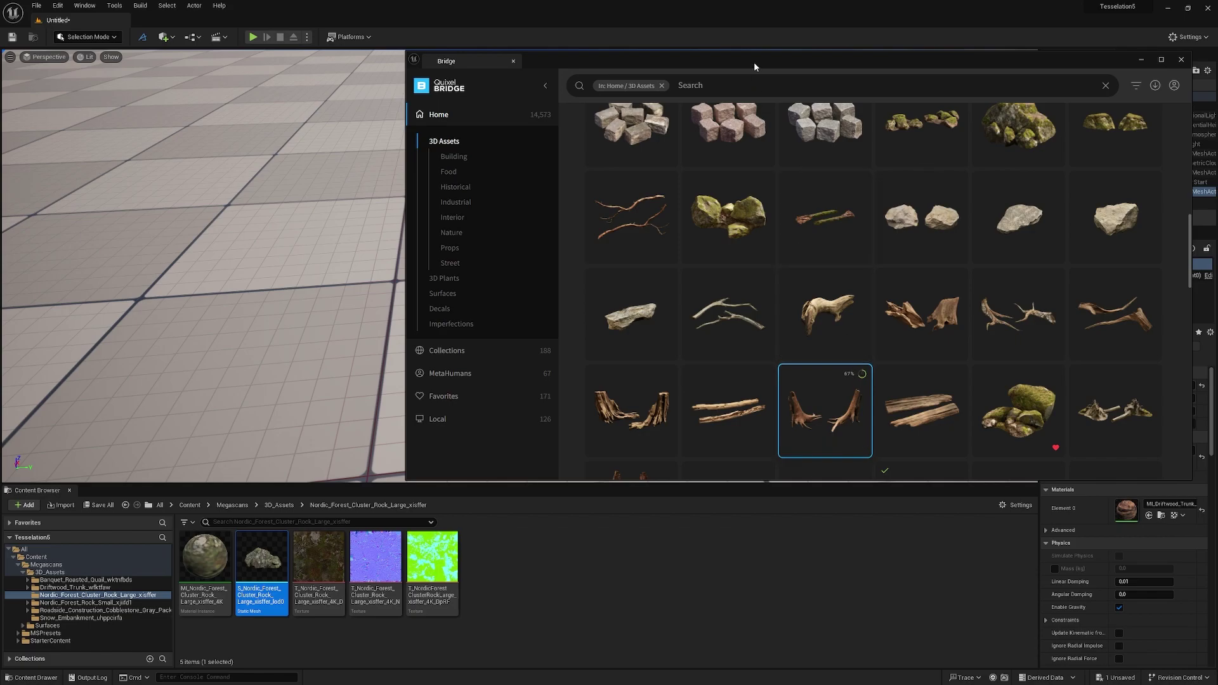
left_click(824, 406)
left_click_drag(554, 59, 634, 450)
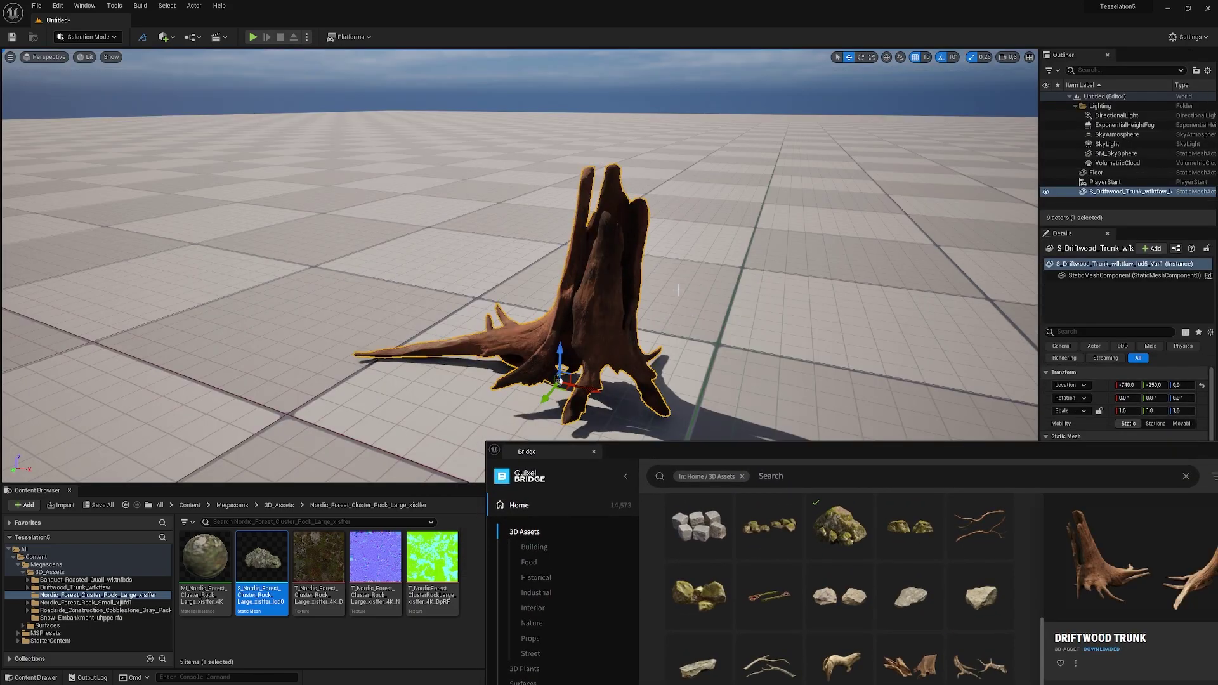
left_click_drag(629, 316, 913, 337, "alt")
key("a")
right_click_drag(629, 317, 844, 339)
left_click_drag(381, 343, 588, 377, "alt")
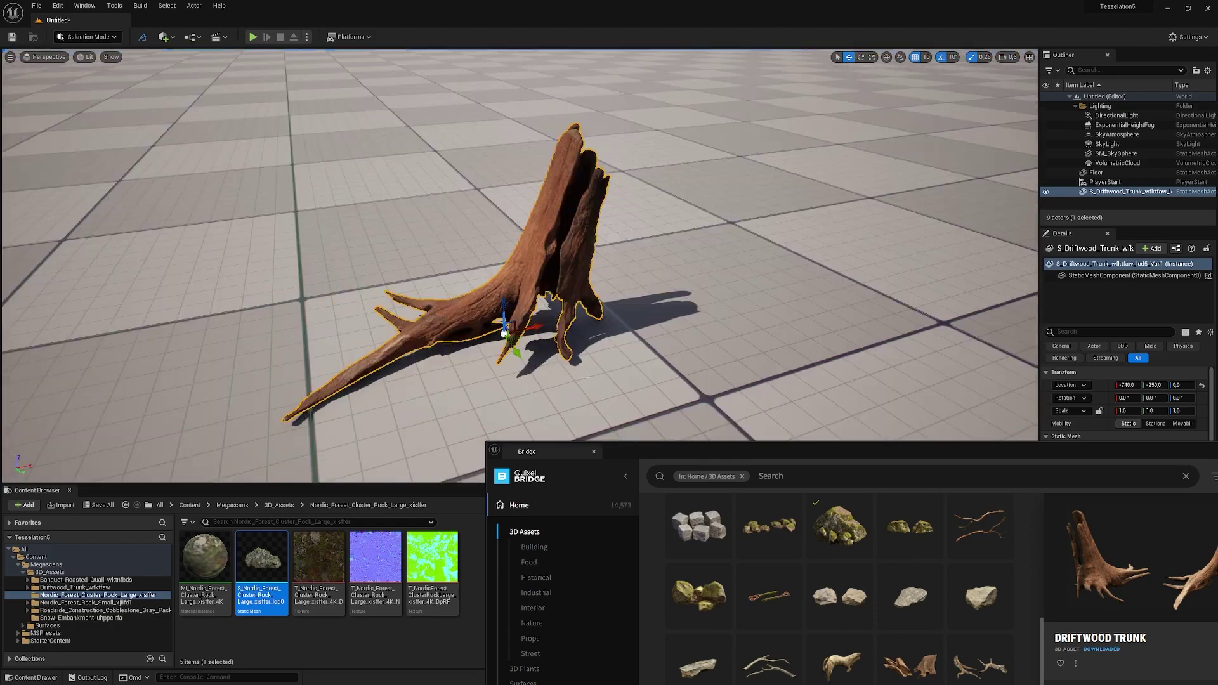
- Place the Nordic Forest Tree Stump Medium asset from Bridge into the level near the driftwood trunk
left_click_drag(763, 445, 711, 56)
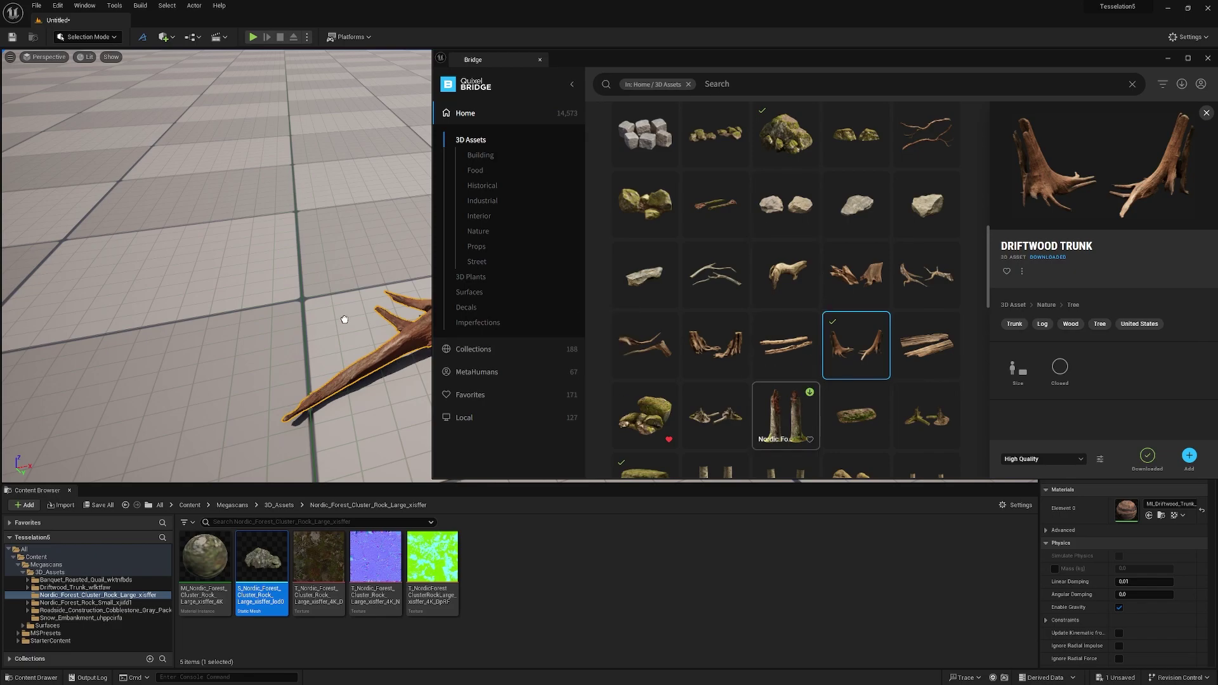
left_click_drag(345, 319, 215, 289)
right_click_drag(216, 290, 171, 209)
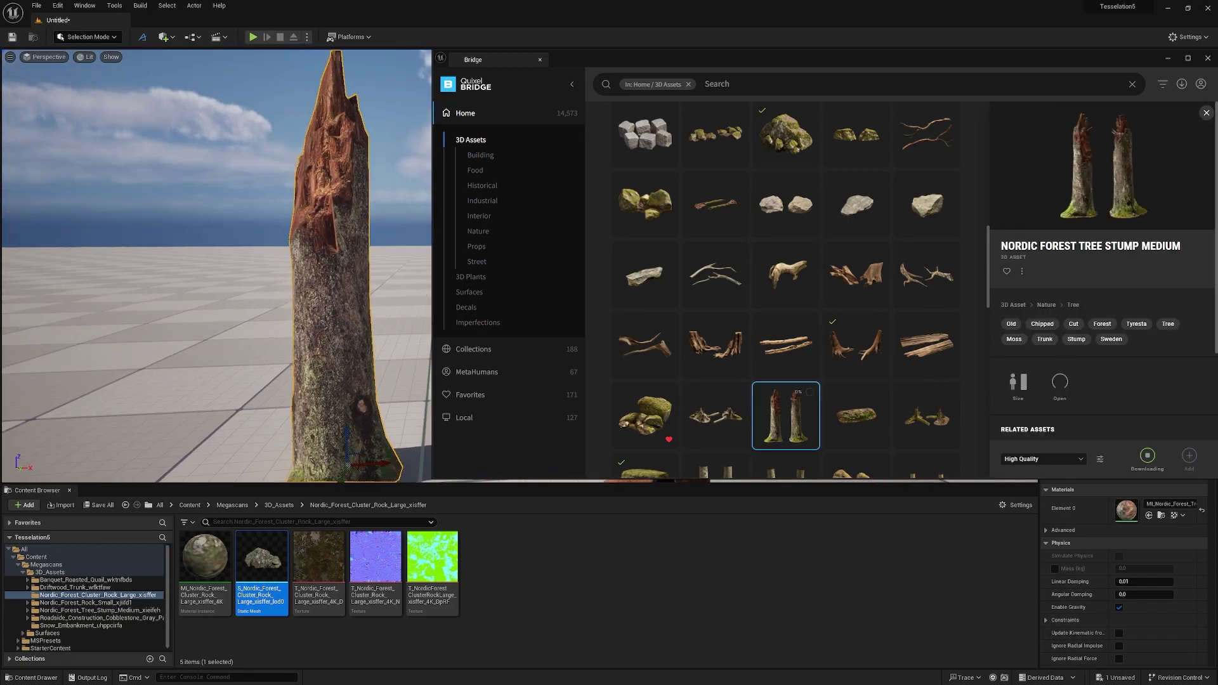
key("s")
right_click_drag(317, 269, 356, 295)
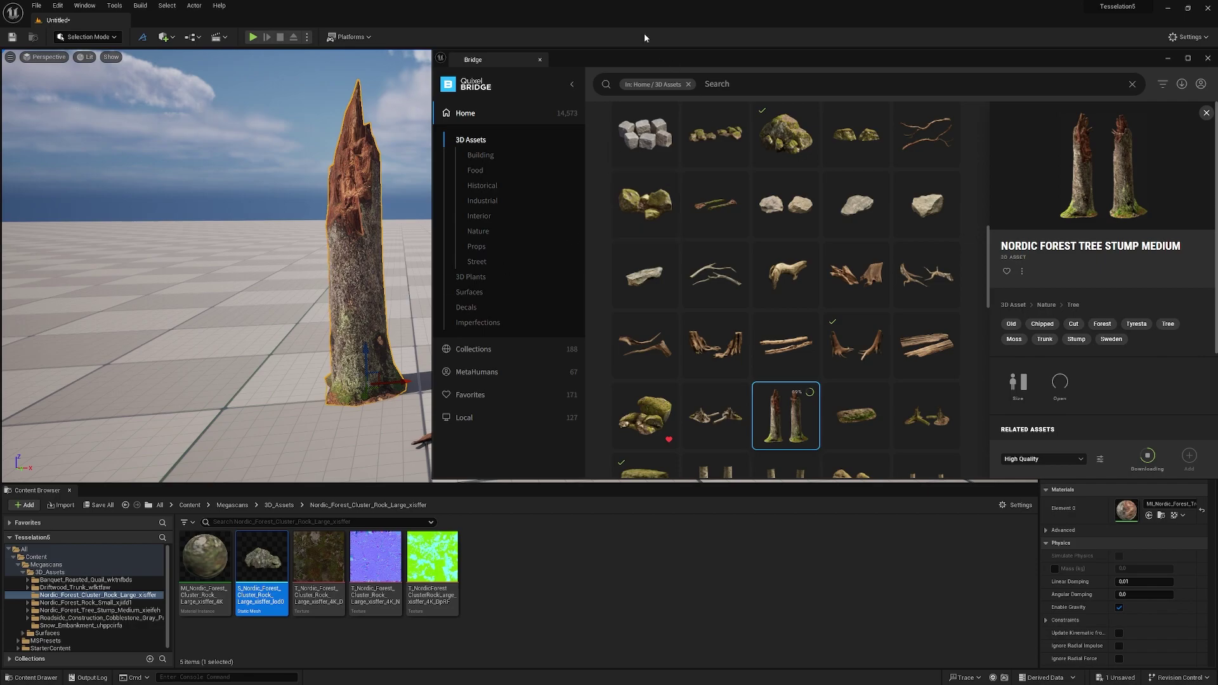
left_click_drag(645, 57, 715, 171)
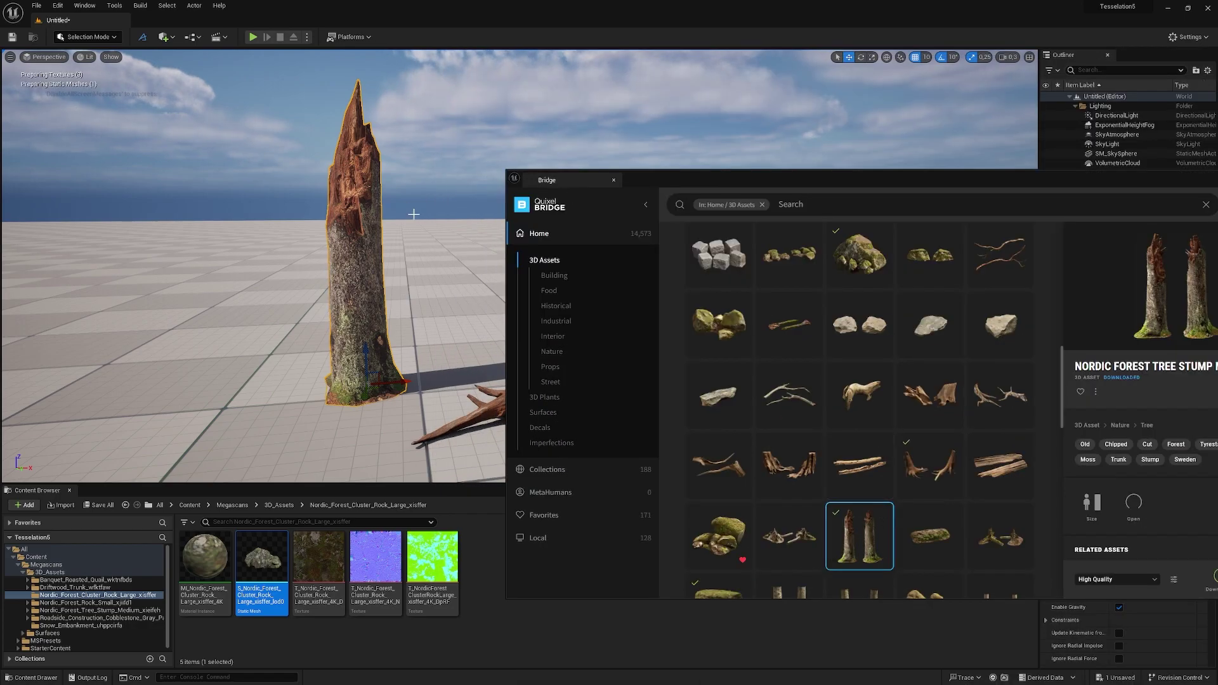
key("d")
mouse_move(365, 204)
right_mouse_down()
mouse_move(387, 226)
mouse_move(366, 204)
right_mouse_up()
- Find Nordic Forest Ledge Rock Medium 01 among Bridge's 3D assets and download it in High Quality
left_click_drag(726, 179, 649, 55)
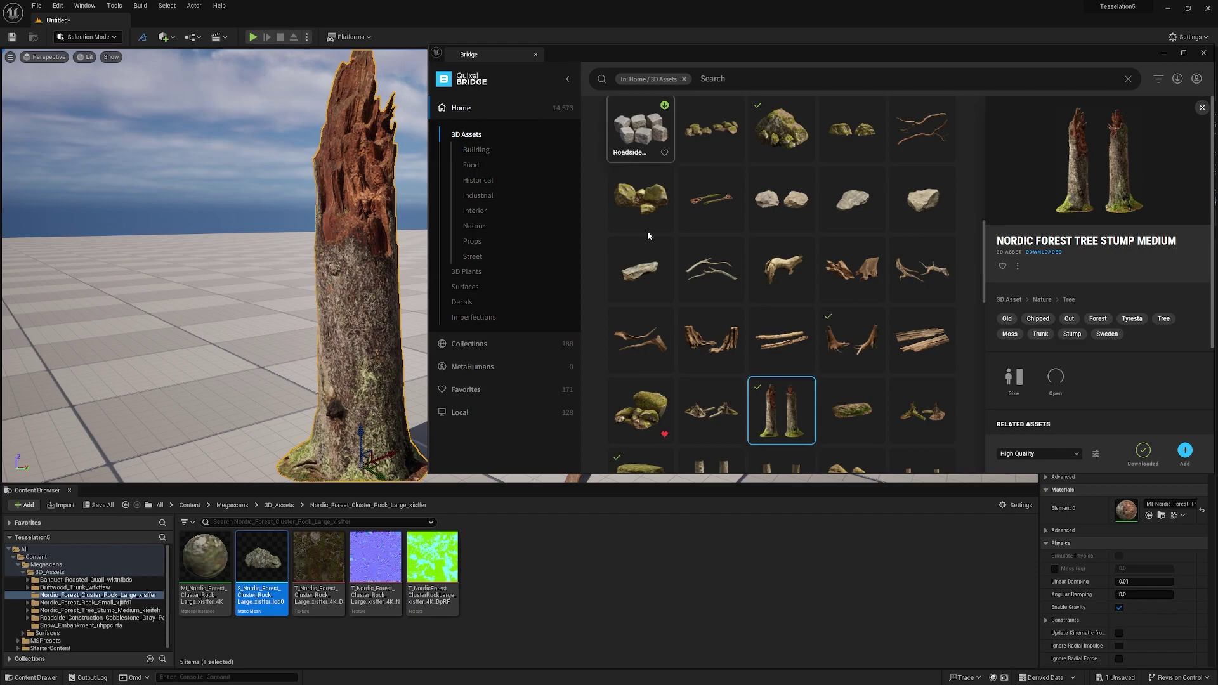
left_click_drag(580, 54, 582, 59)
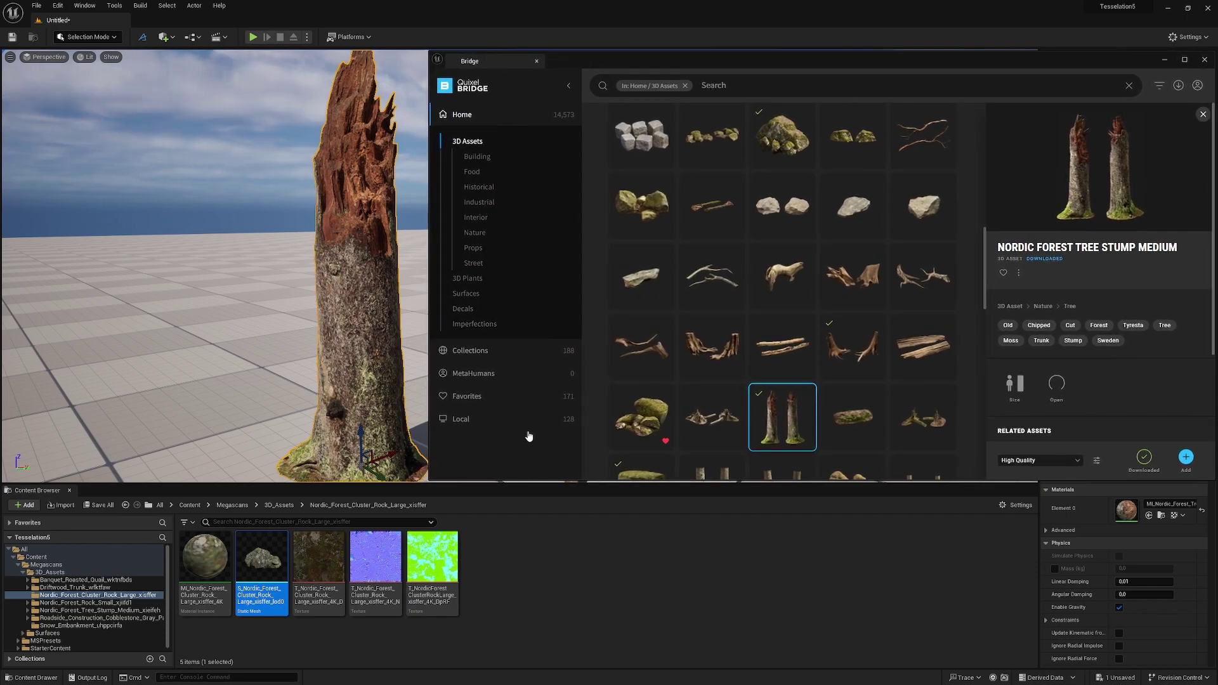
left_click(798, 281)
scroll(880, 346, "down", 2)
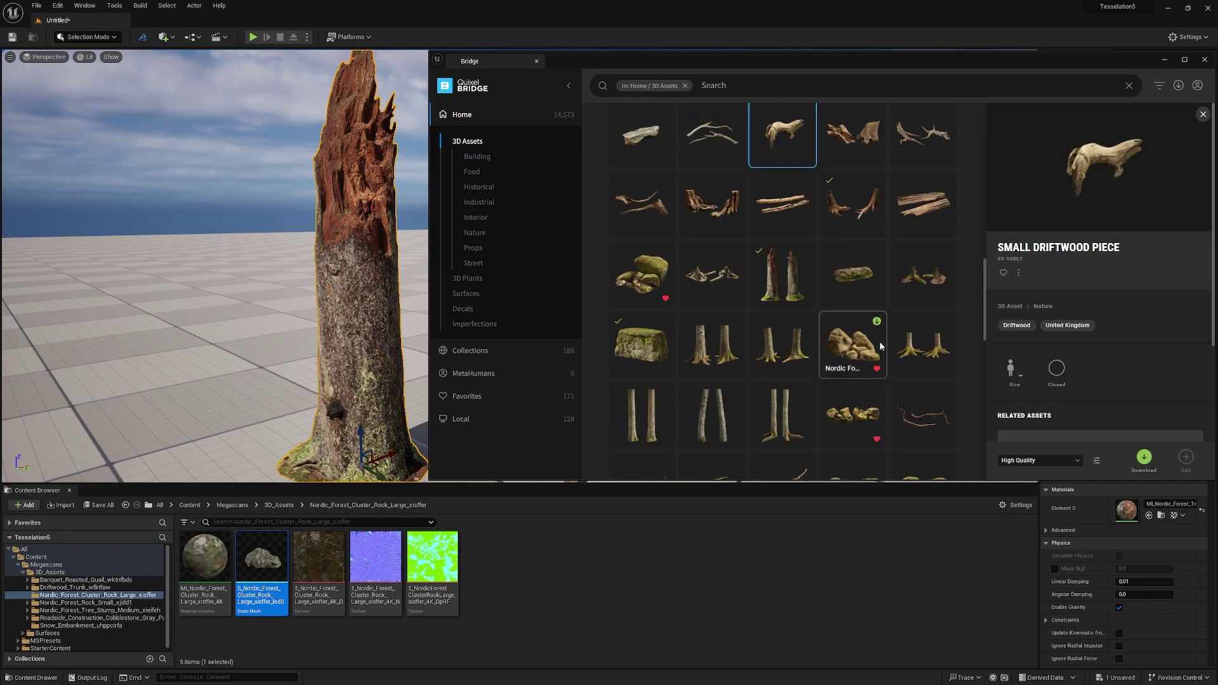
scroll(783, 399, "down", 1)
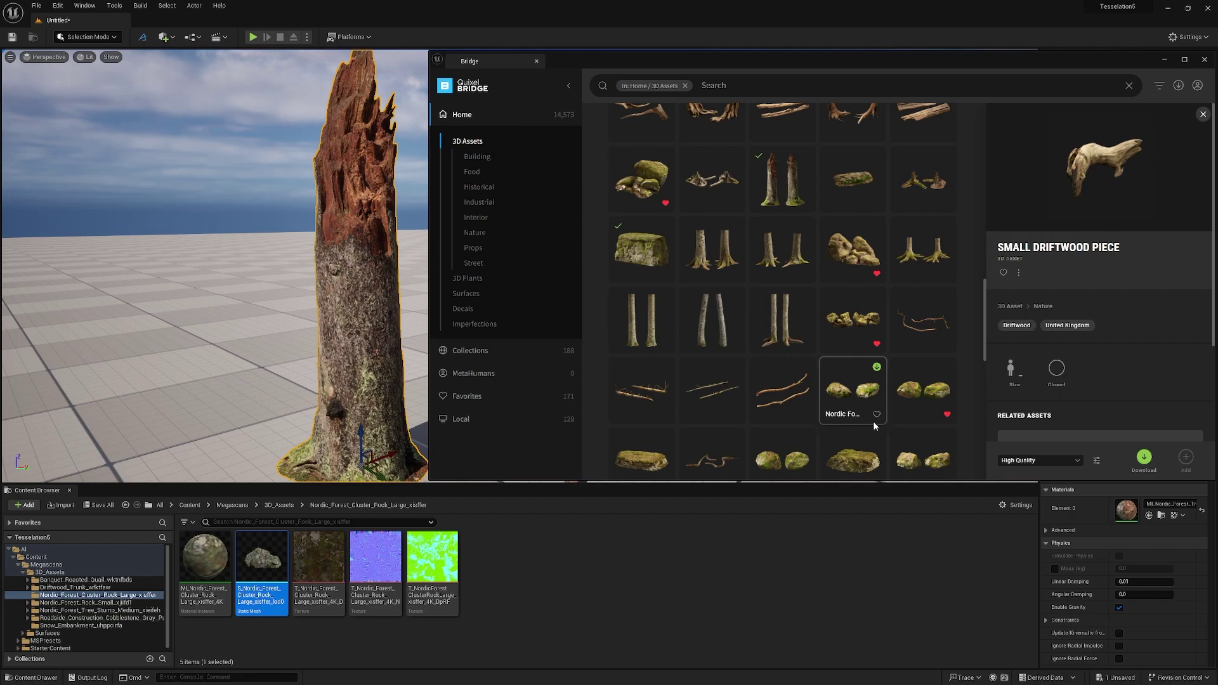
left_click(858, 458)
scroll(855, 431, "down", 1)
left_click(1021, 461)
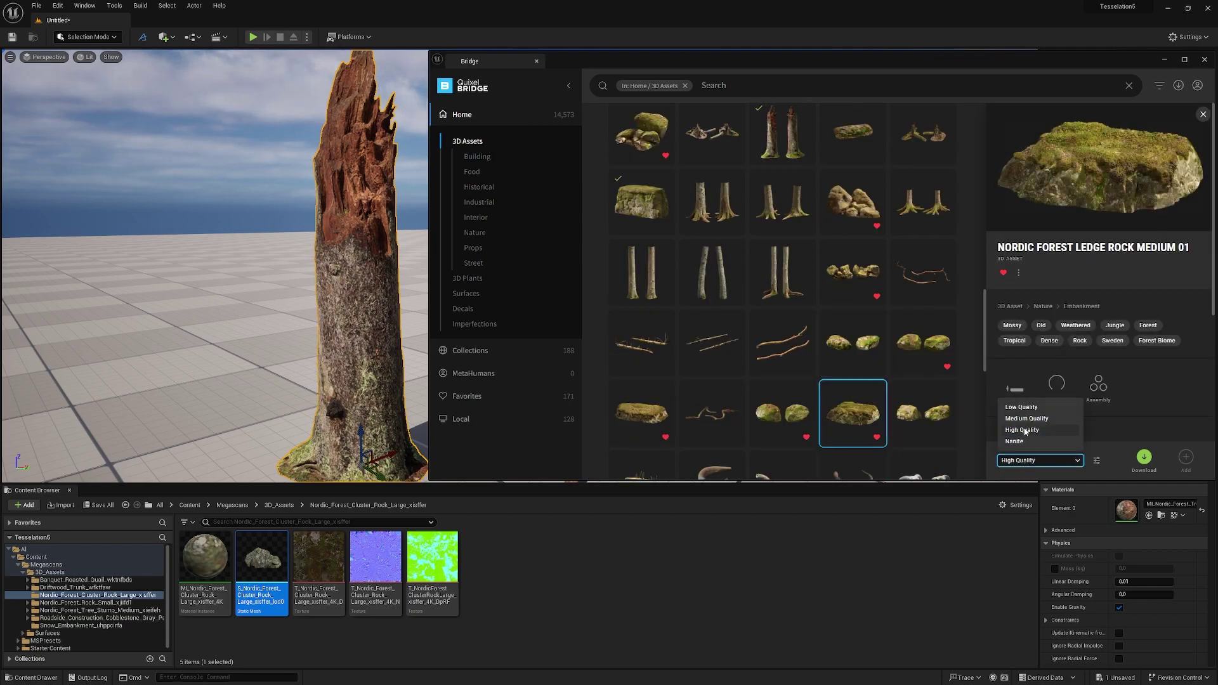
left_click(1023, 435)
left_click(1144, 458)
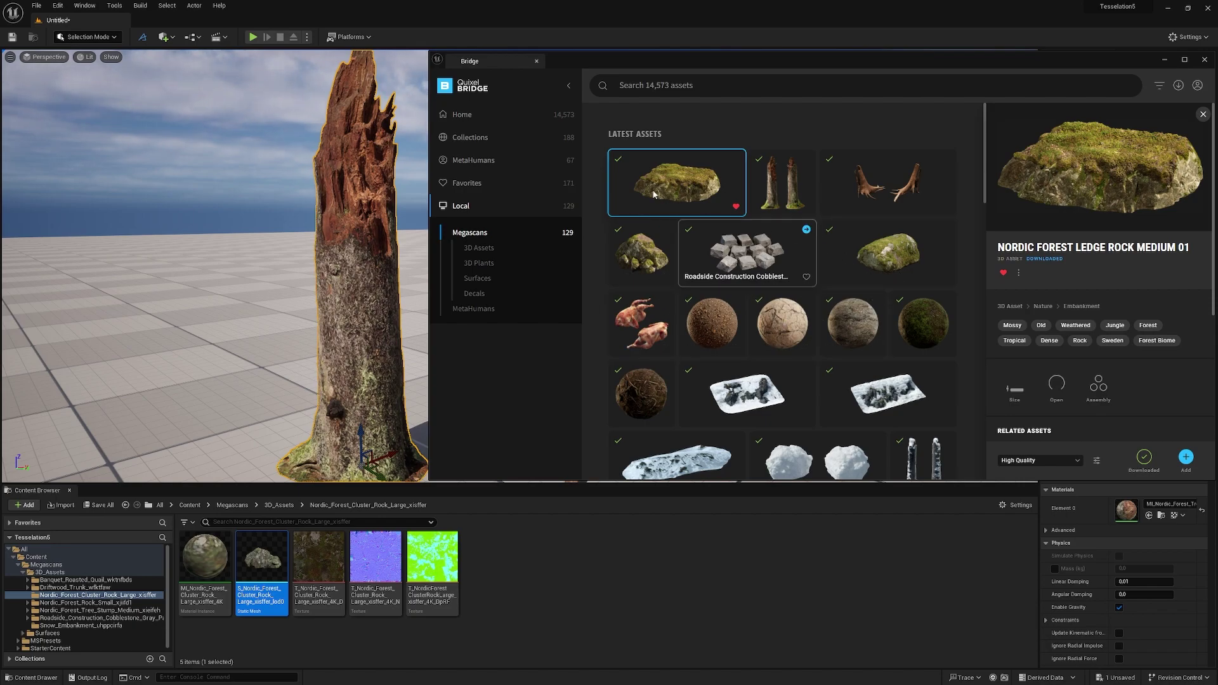
- Place the downloaded Snow Pile asset from the local Megascans library beside the tree stump
scroll(779, 370, "down", 5)
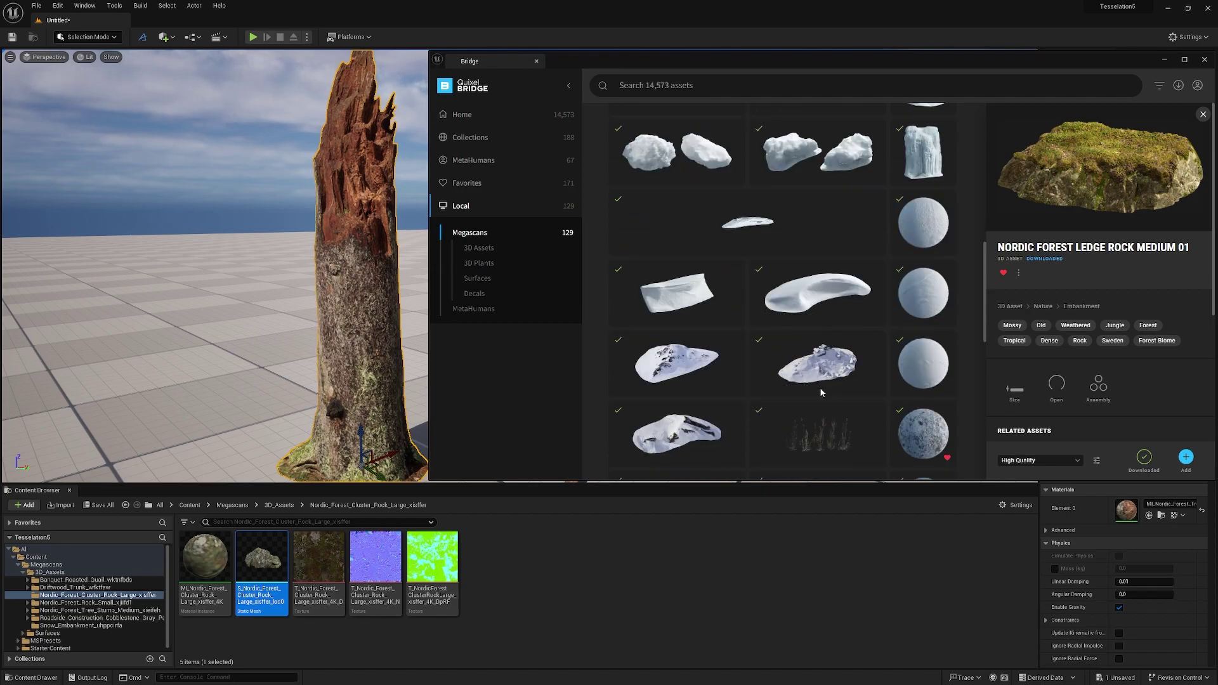
scroll(821, 355, "down", 2)
scroll(806, 267, "up", 3)
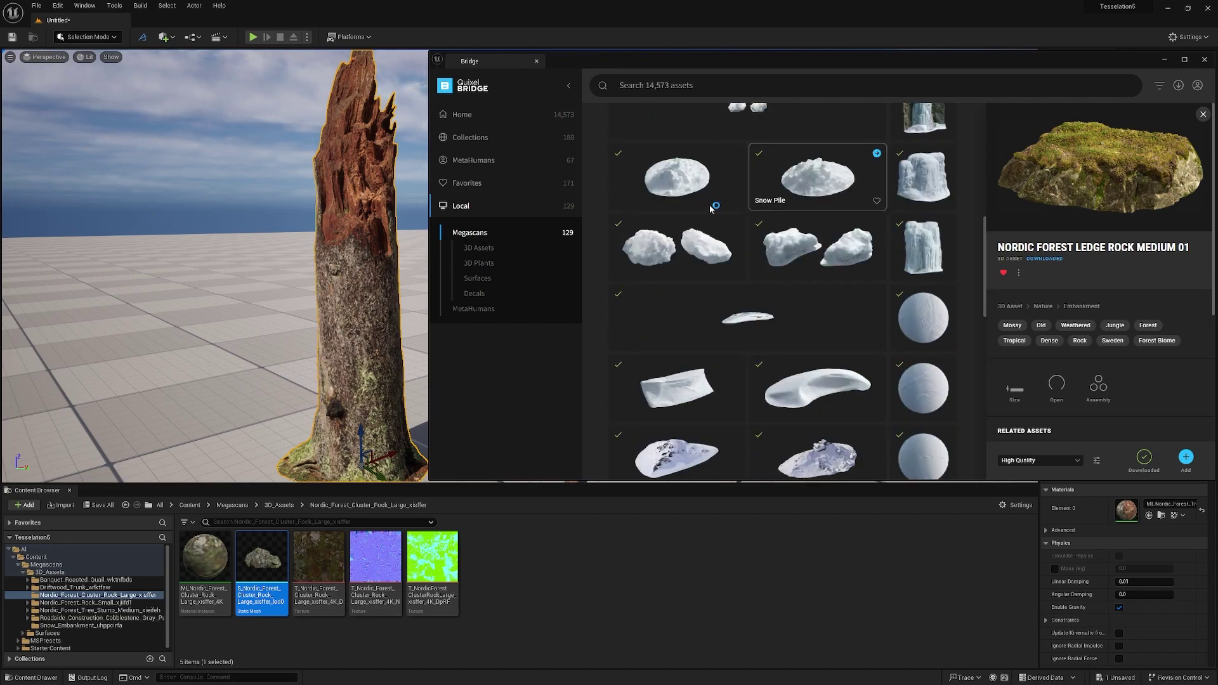
left_click_drag(710, 208, 232, 349)
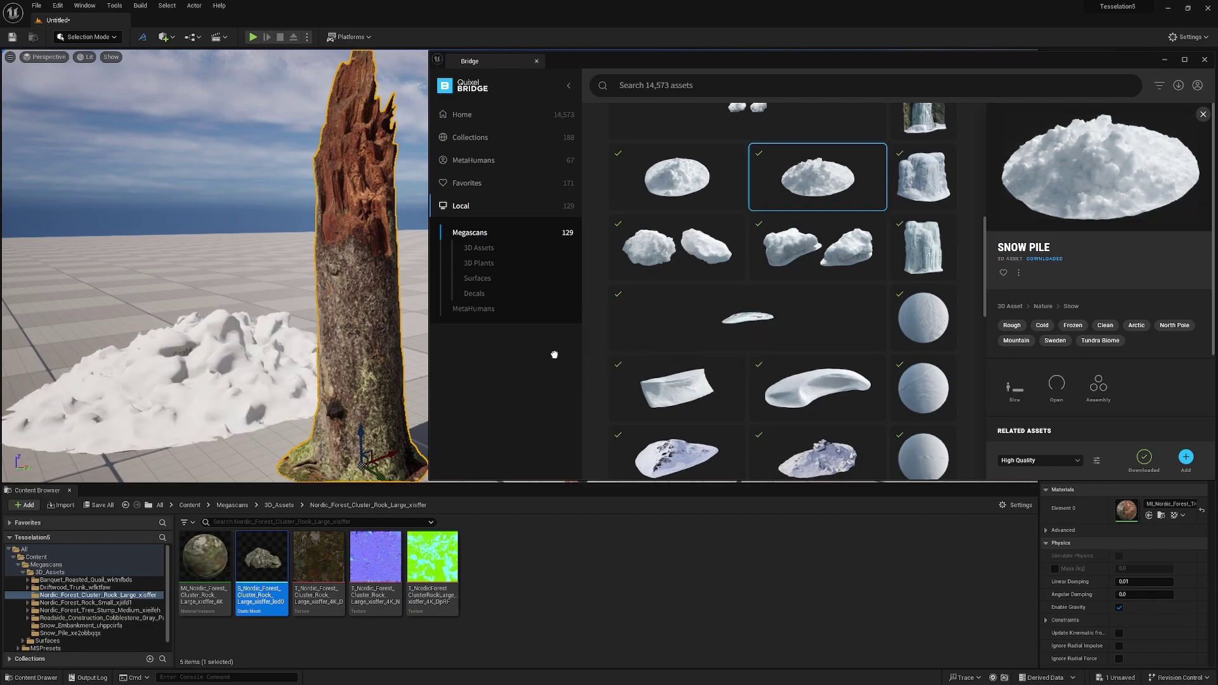
mouse_move(251, 357)
right_mouse_down()
mouse_move(272, 353)
mouse_move(244, 352)
mouse_move(254, 349)
mouse_move(252, 381)
right_mouse_up()
- Add the Roadside Construction Cobblestone Gray Pack from the local Bridge assets to the project
scroll(670, 321, "up", 1)
scroll(669, 321, "up", 5)
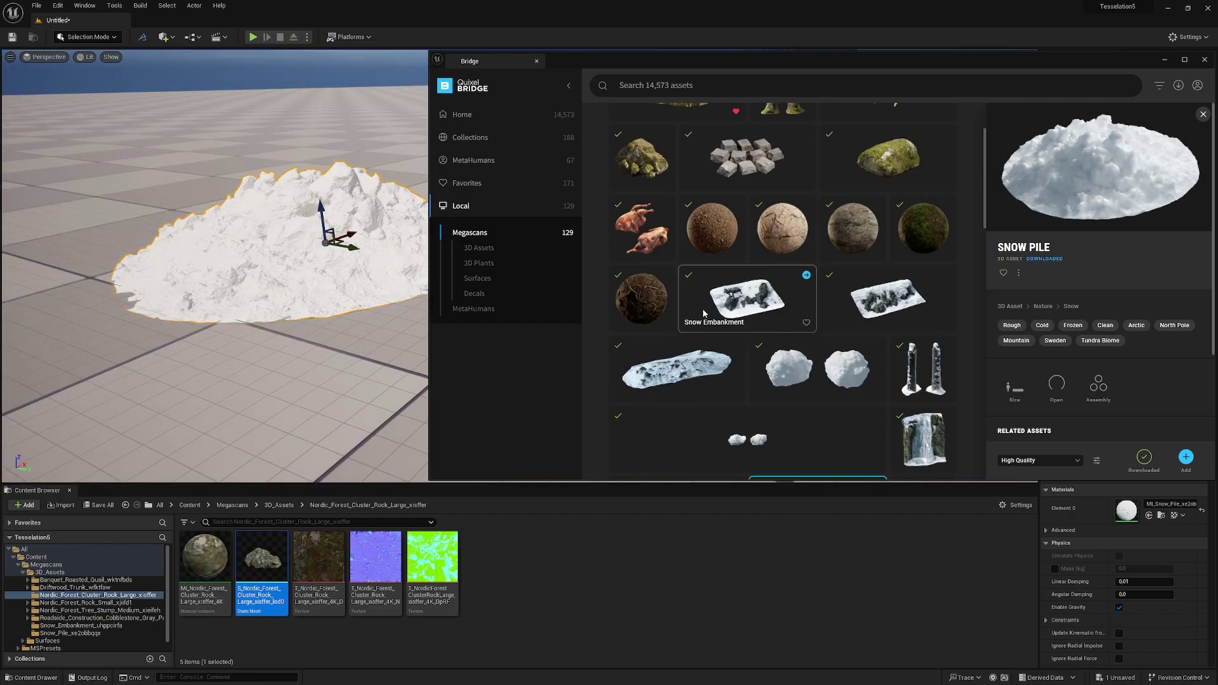
left_click(749, 254)
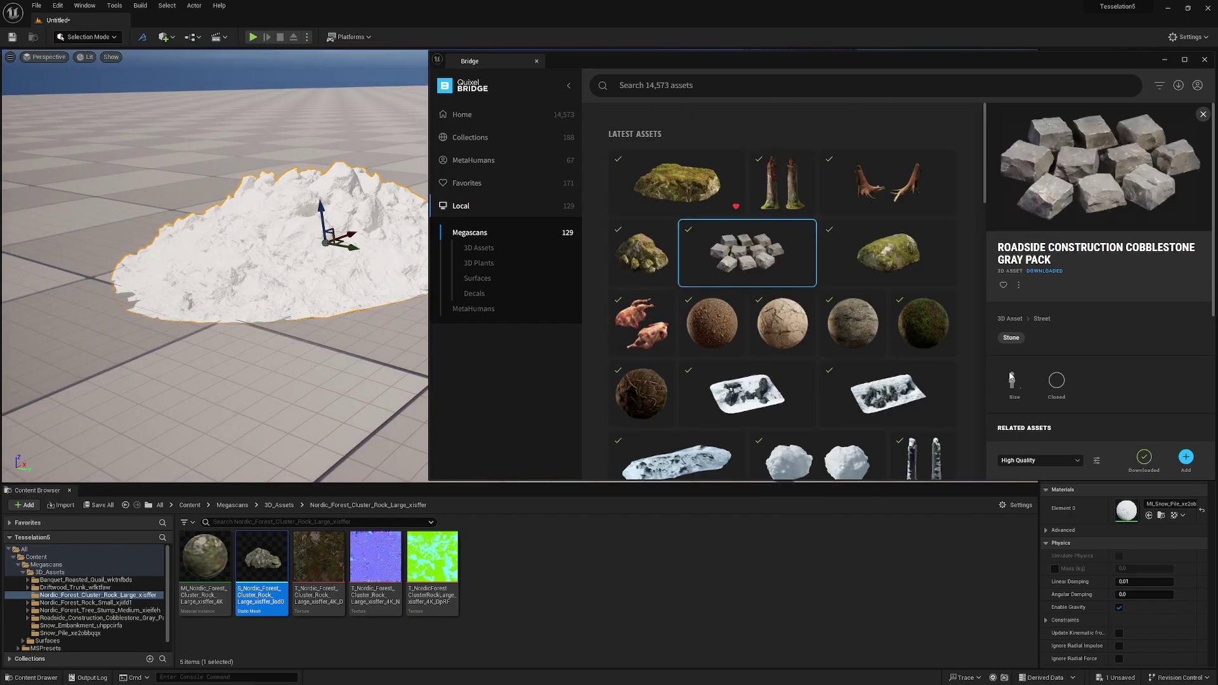
left_click(1186, 458)
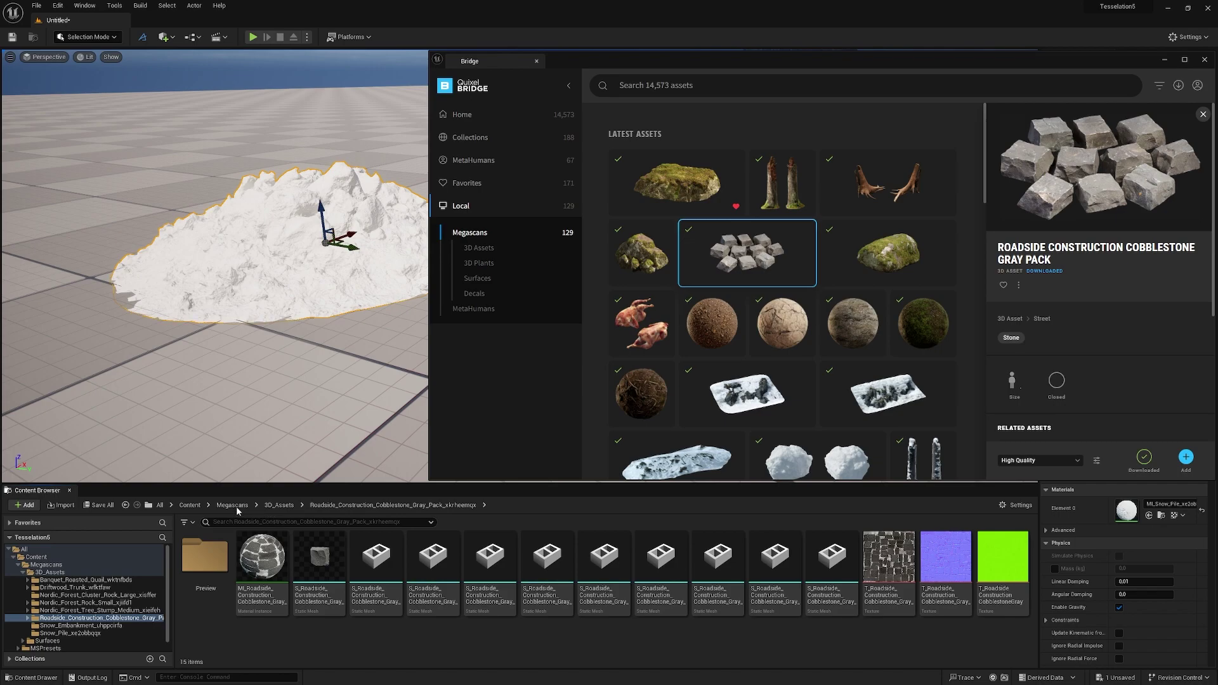
- Browse from the project's Content folder through Megascans and 3D_Assets to the Roadside Construction Cobblestone Gray Pack folder
left_click(190, 505)
left_click(202, 567)
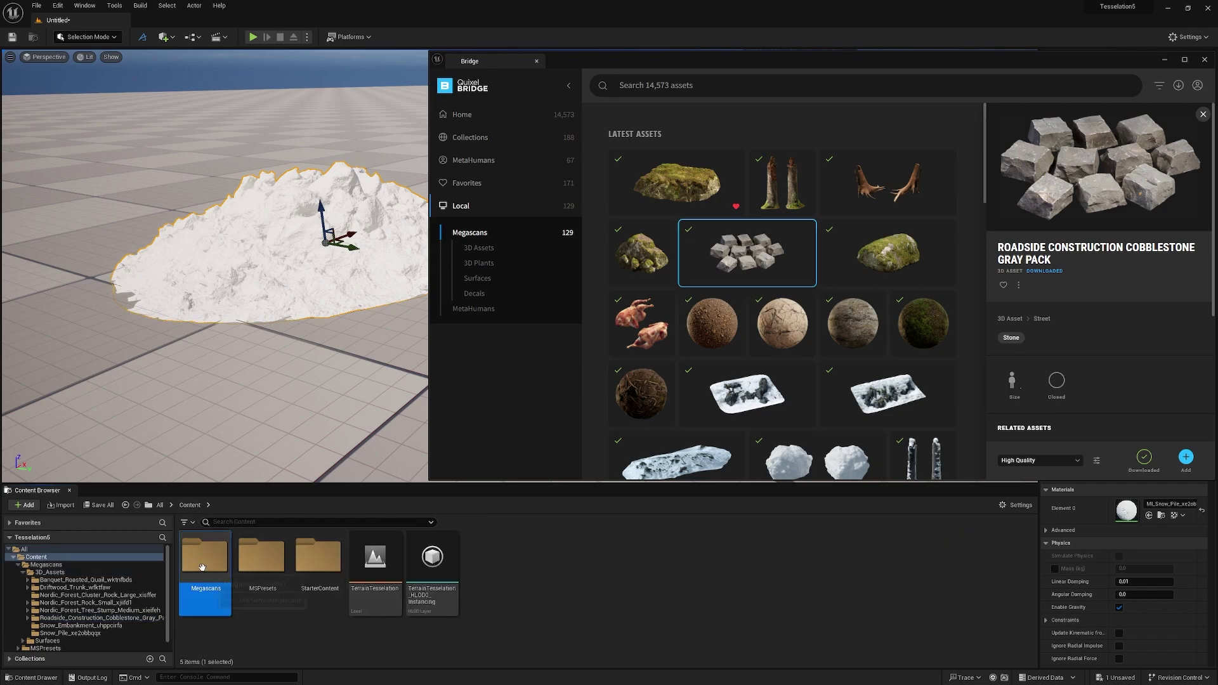
double_click(201, 567)
double_click(203, 566)
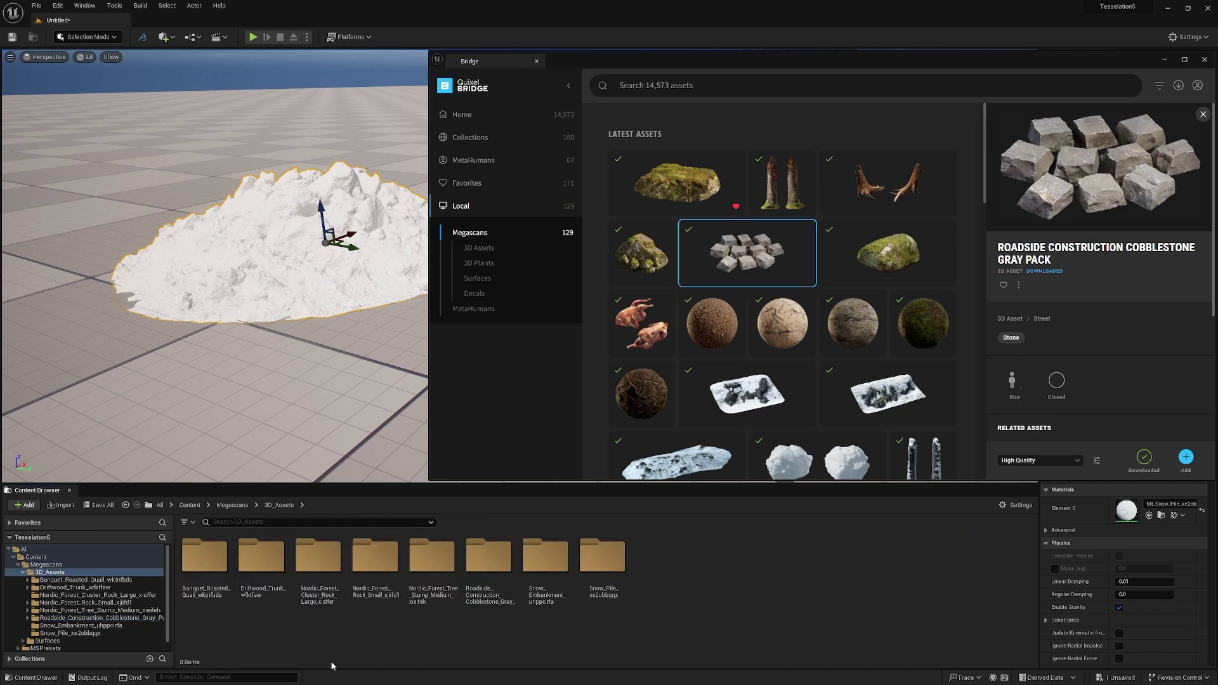
double_click(500, 608)
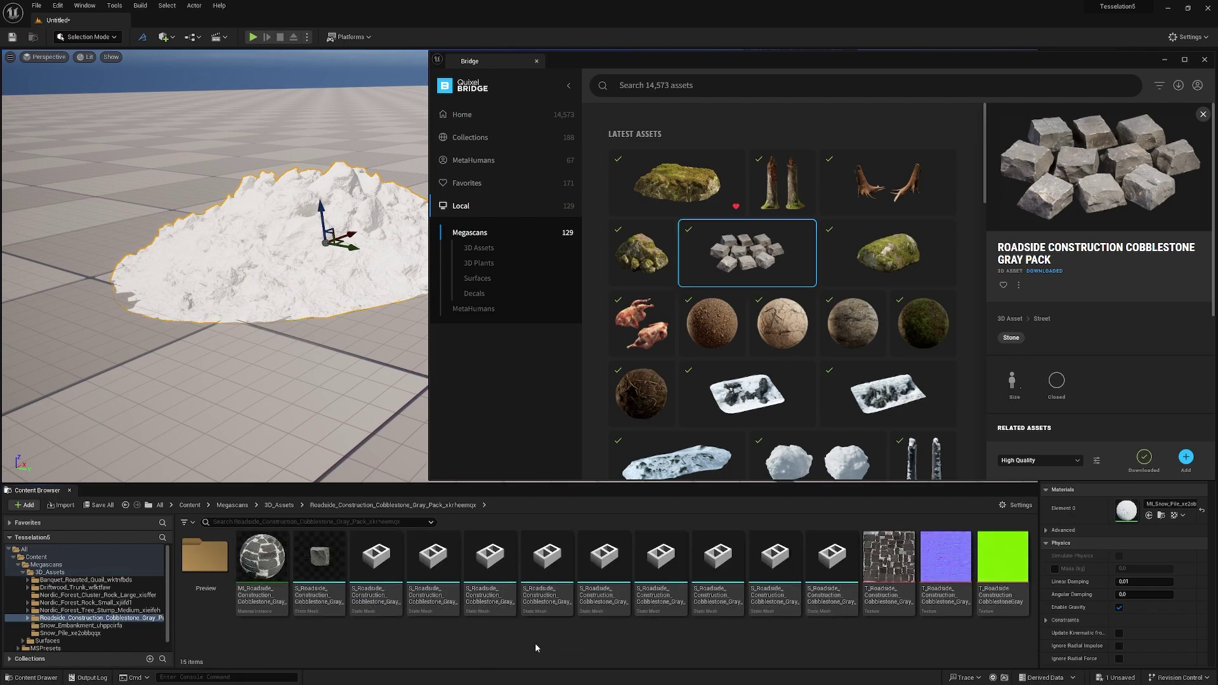
- Place the first cobblestone mesh on the floor near the tree stump and minimize Bridge
right_click_drag(336, 381, 383, 389)
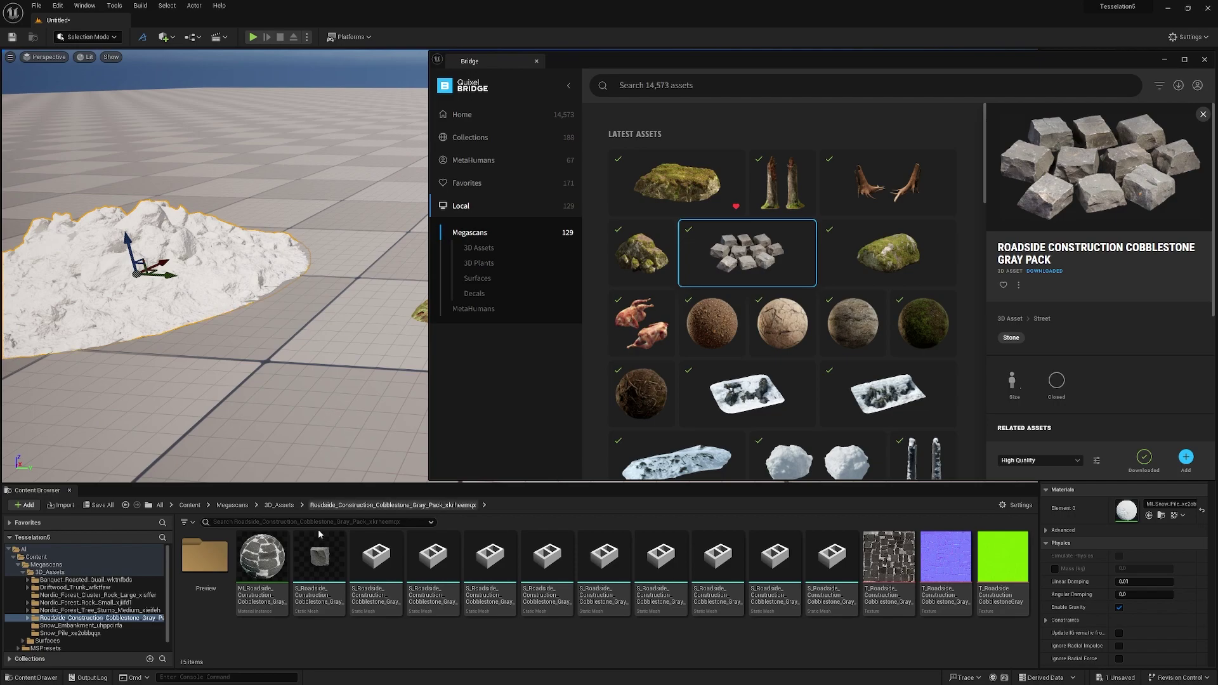
left_click_drag(313, 559, 364, 379)
key("f")
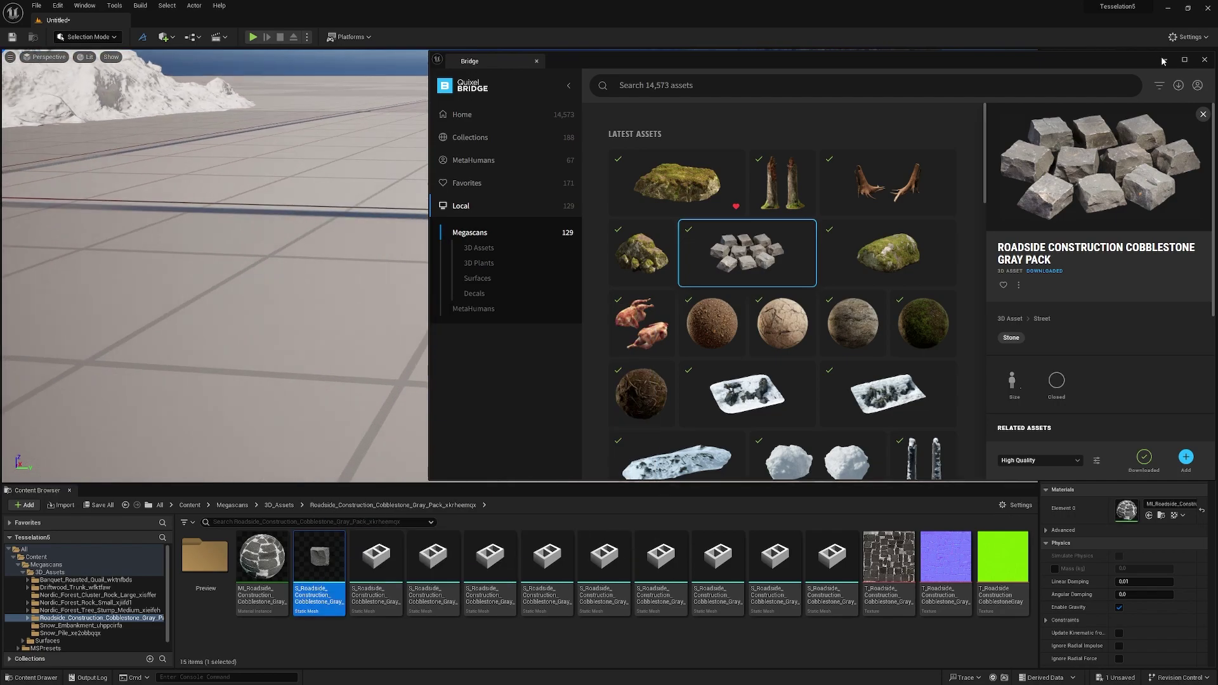
left_click(1163, 59)
left_click_drag(559, 294, 500, 136, "alt")
key("f")
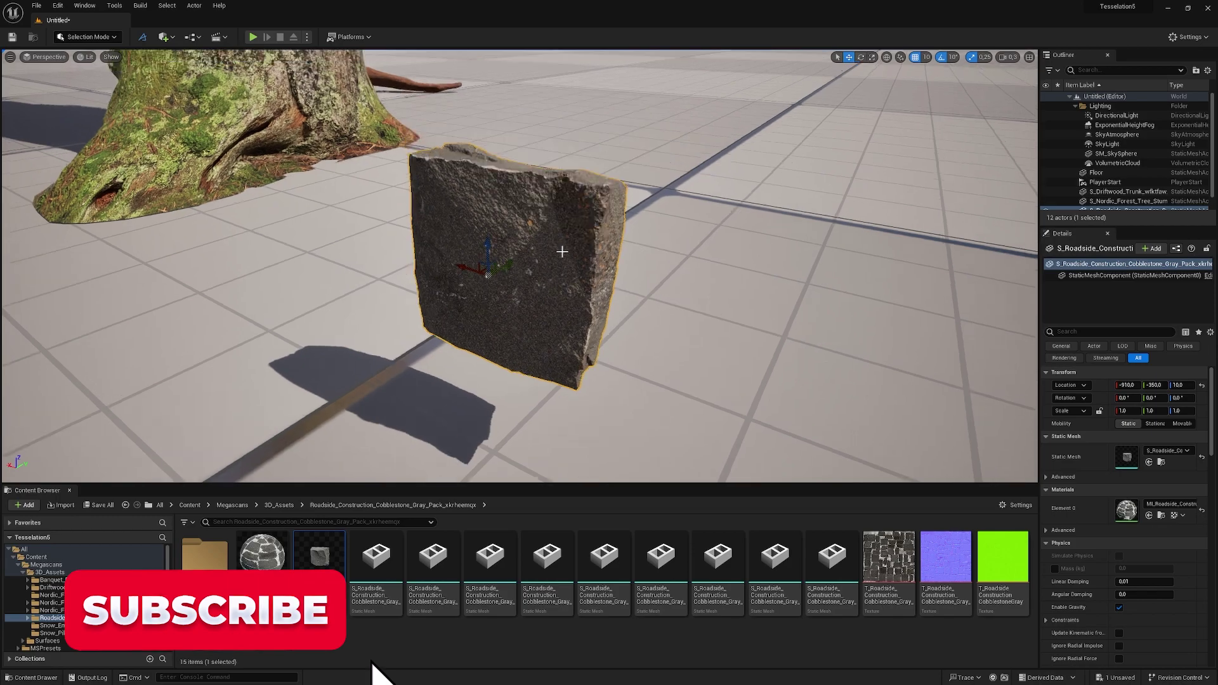
- Place the pack's second and fourth cobblestone meshes on the floor near the first stone
left_click_drag(562, 250, 241, 299, "alt")
left_click_drag(702, 307, 145, 295, "alt")
scroll(703, 308, "down", 5)
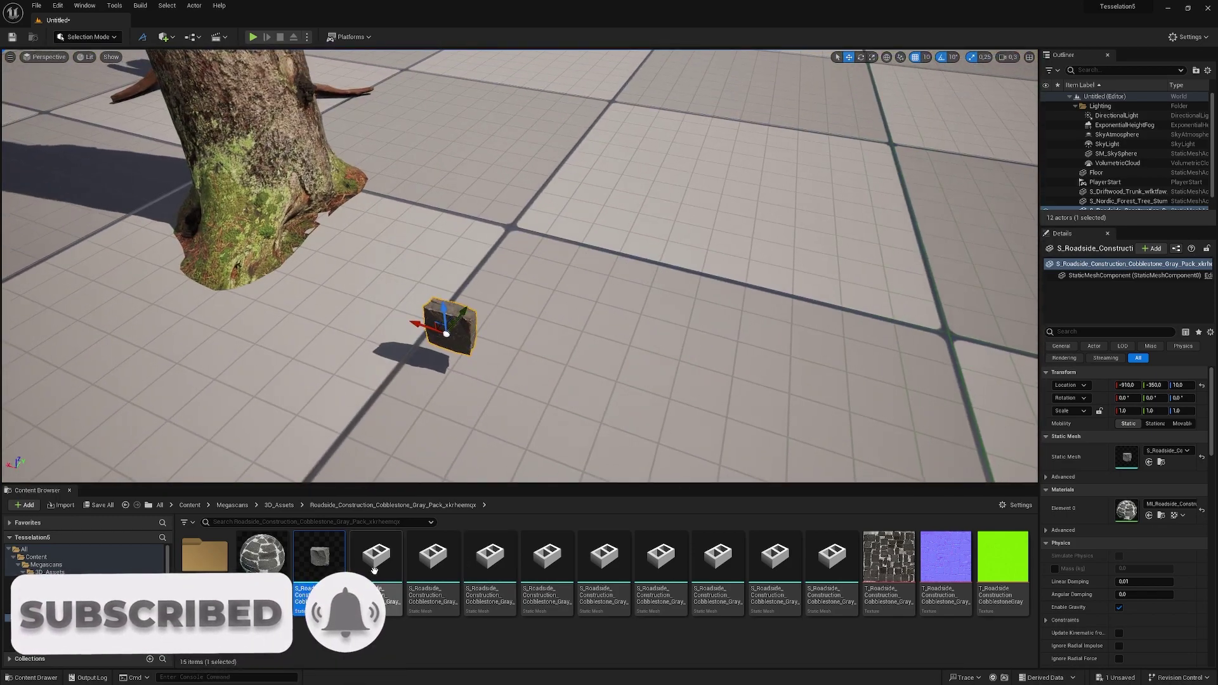
left_click_drag(377, 557, 525, 297)
left_click_drag(490, 559, 622, 334)
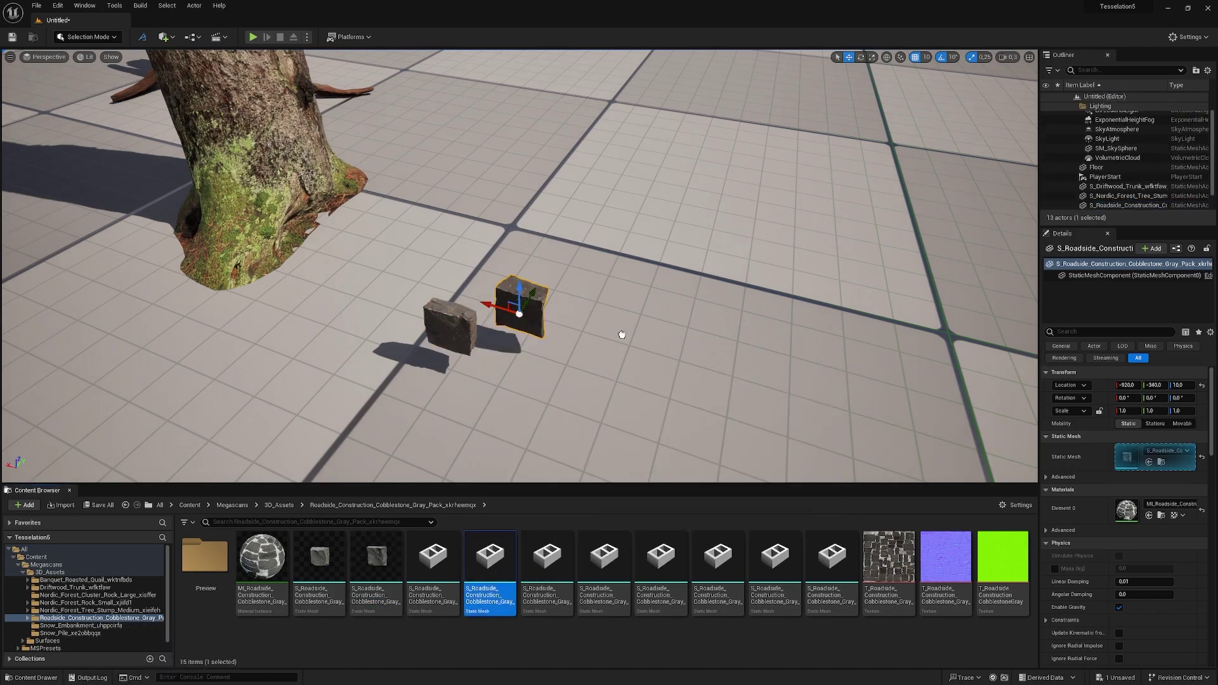
left_click_drag(209, 542, 590, 453)
left_click(592, 455)
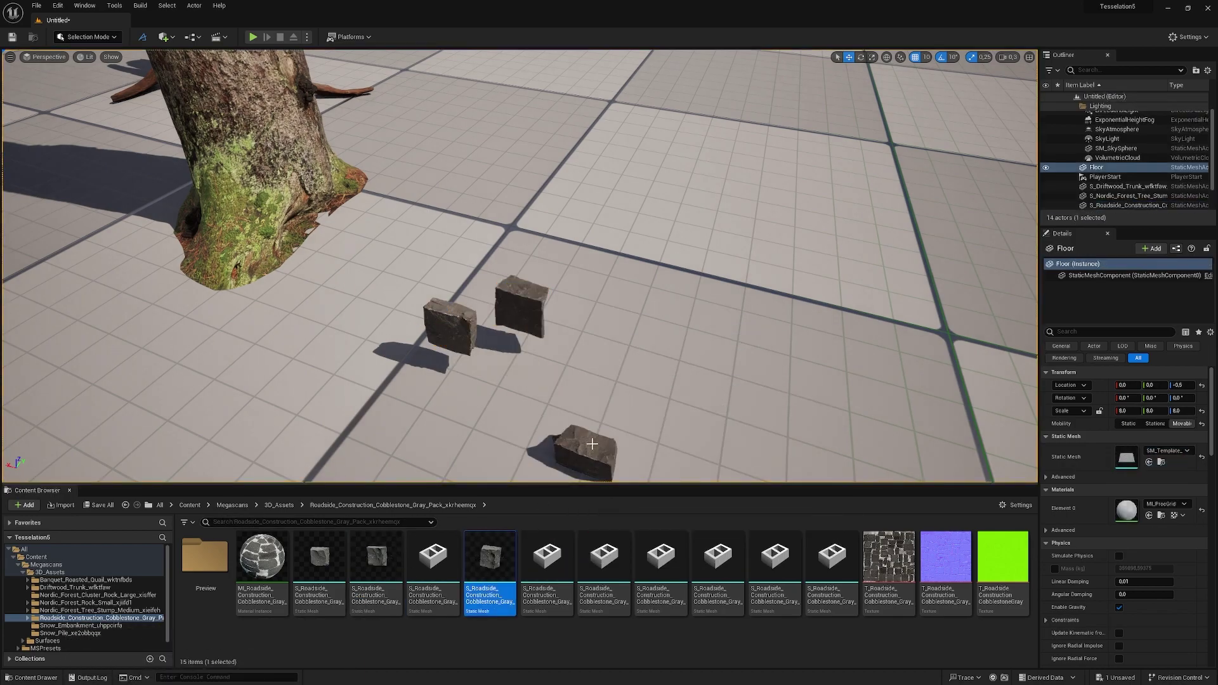
left_click(715, 163)
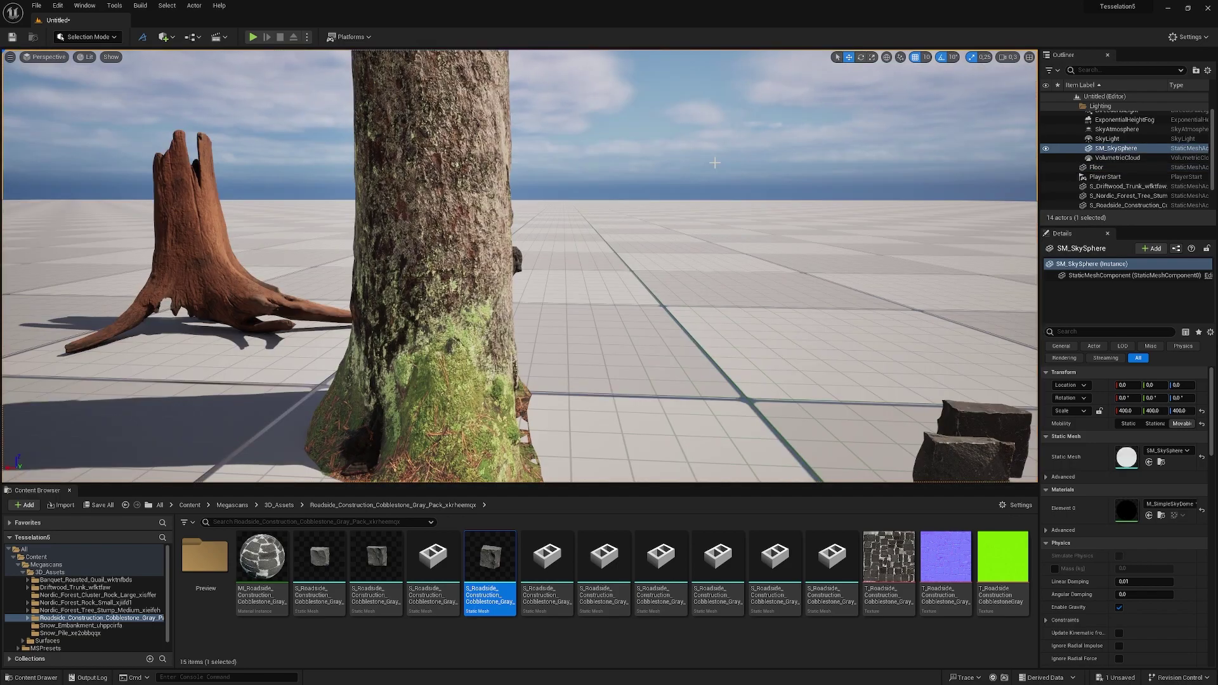